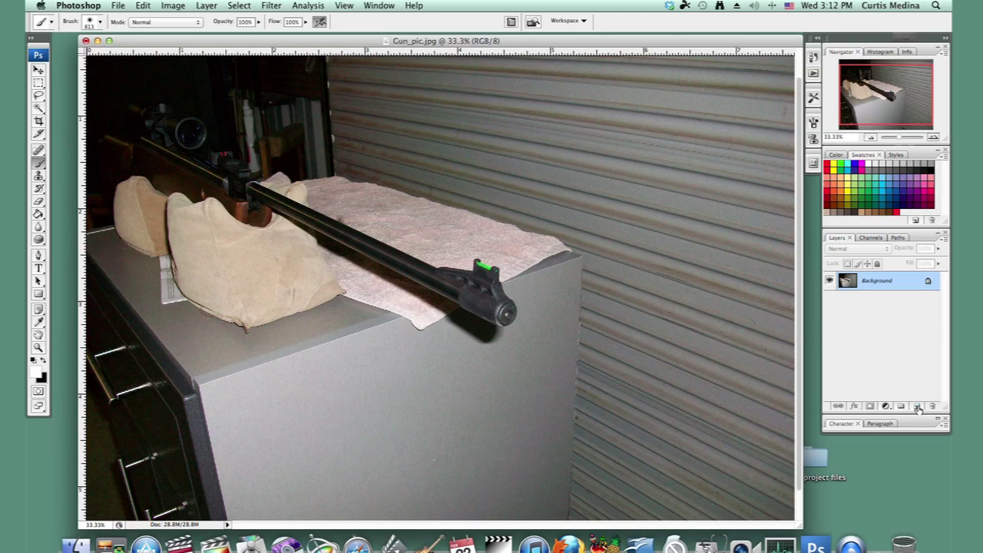
- Add a new empty layer and zoom in on the rifle's muzzle
{"action": "left_click", "coordinate": [918, 407]}
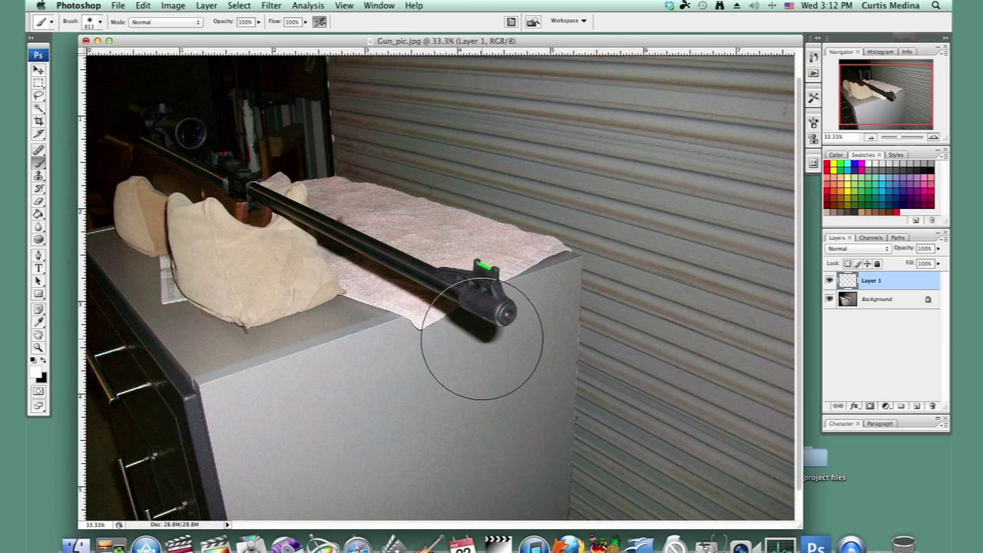
{"action": "key", "text": "z"}
{"action": "left_click", "coordinate": [502, 313]}
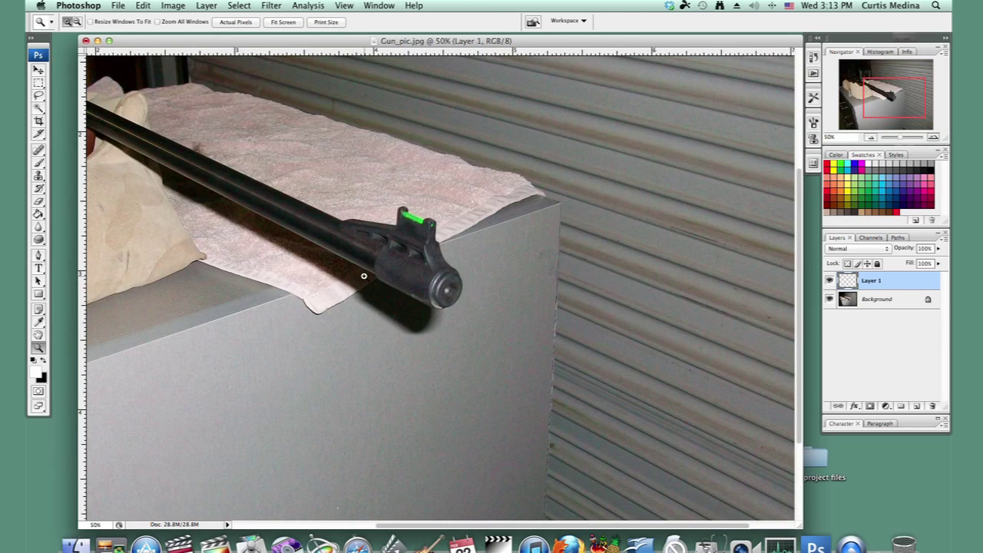
- Set up a white Brush at 813 px with 0% hardness
{"action": "left_click", "coordinate": [39, 164]}
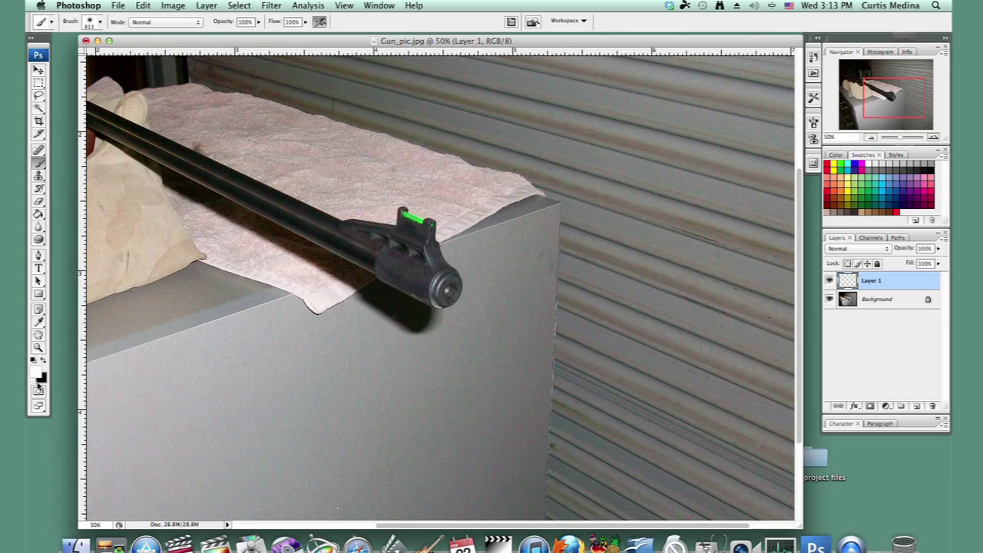
{"action": "key", "text": "x"}
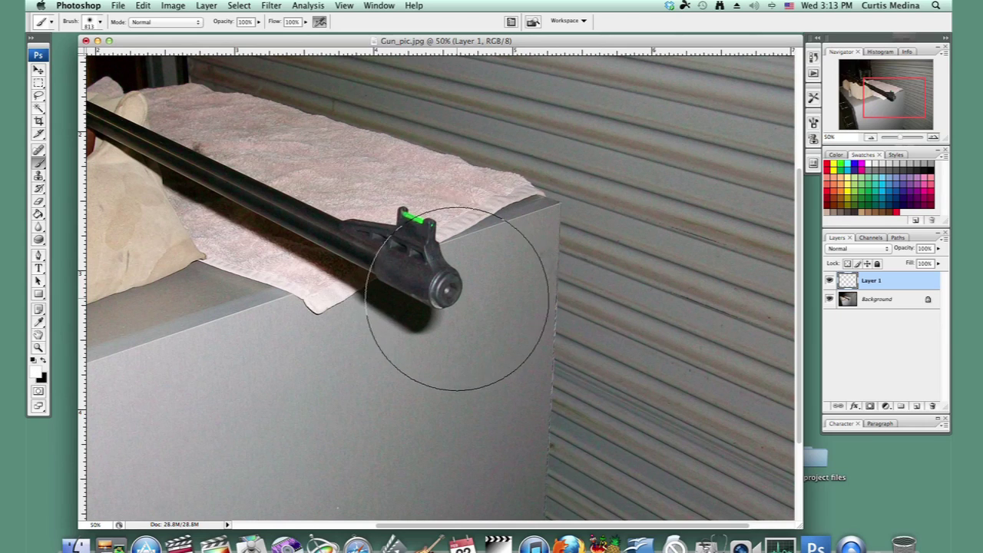
{"action": "right_click", "coordinate": [488, 307]}
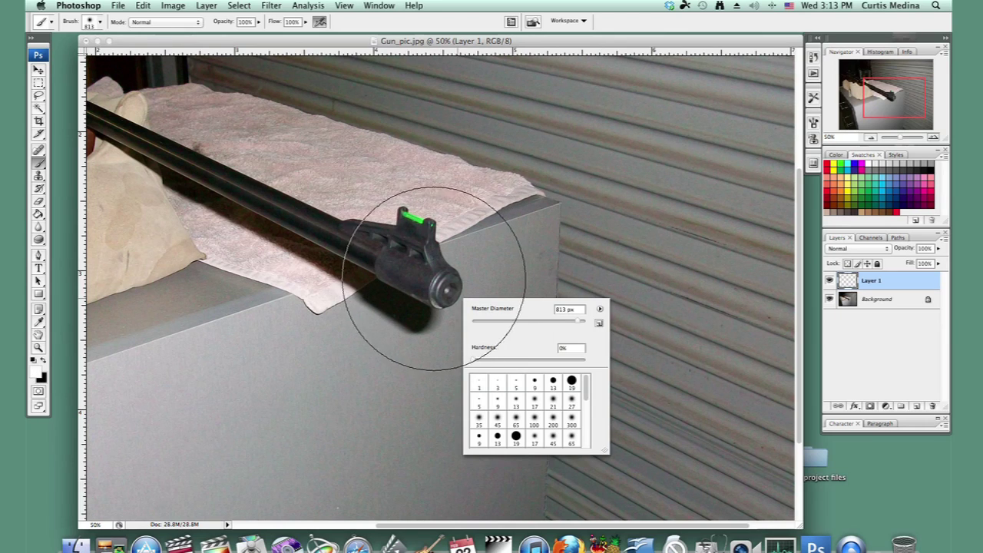
{"action": "key", "text": "Return"}
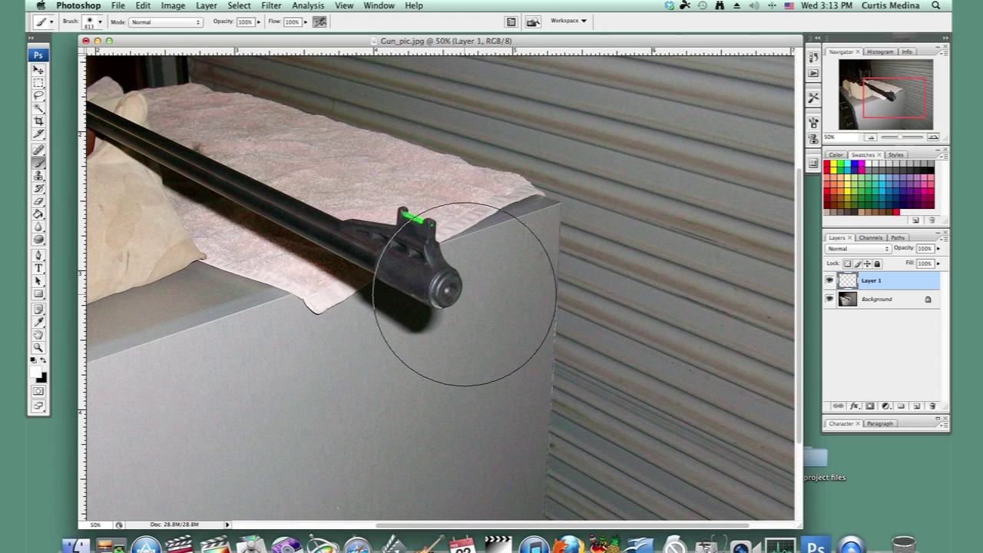
- Paint soft white dabs and strokes over the muzzle on Layer 1, extending the glow right
{"action": "left_click", "coordinate": [467, 298]}
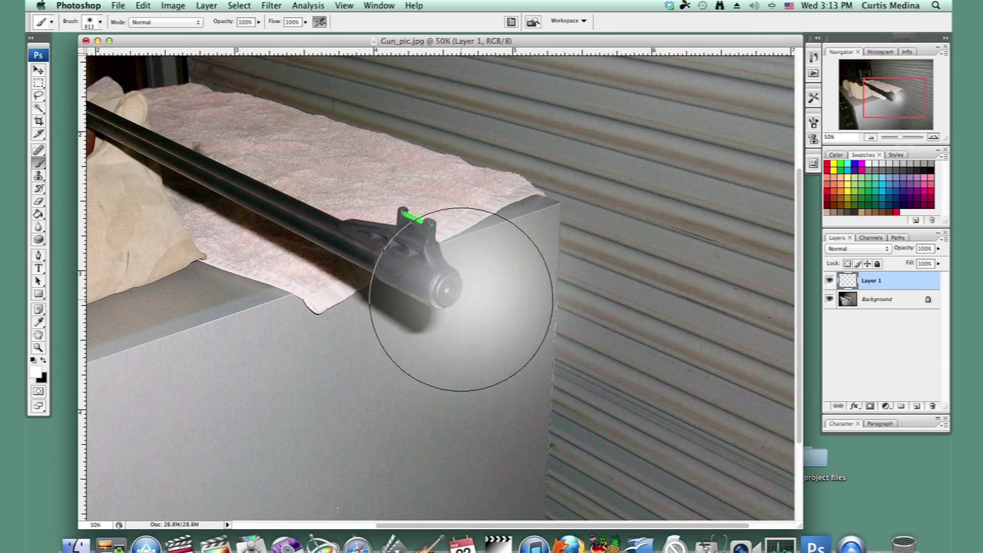
{"action": "left_click", "coordinate": [463, 306]}
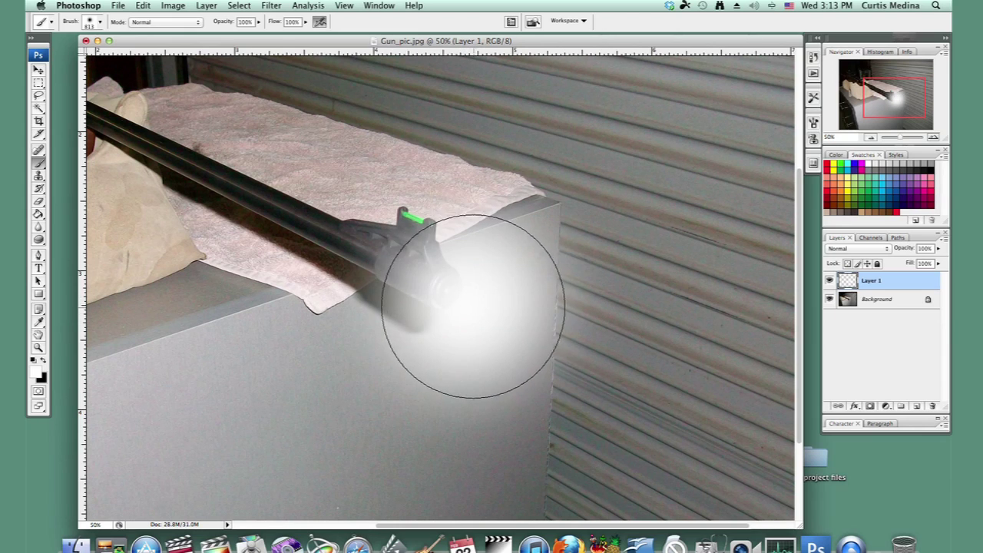
{"action": "mouse_move", "coordinate": [484, 318]}
{"action": "left_mouse_down"}
{"action": "mouse_move", "coordinate": [515, 322]}
{"action": "mouse_move", "coordinate": [468, 297]}
{"action": "left_mouse_up"}
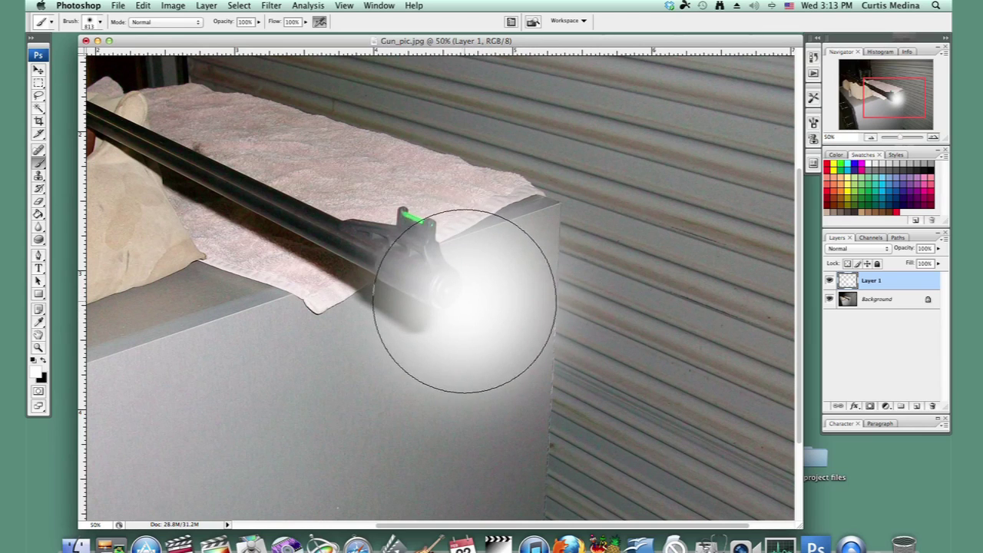
{"action": "left_click_drag", "start_coordinate": [450, 312], "coordinate": [487, 329]}
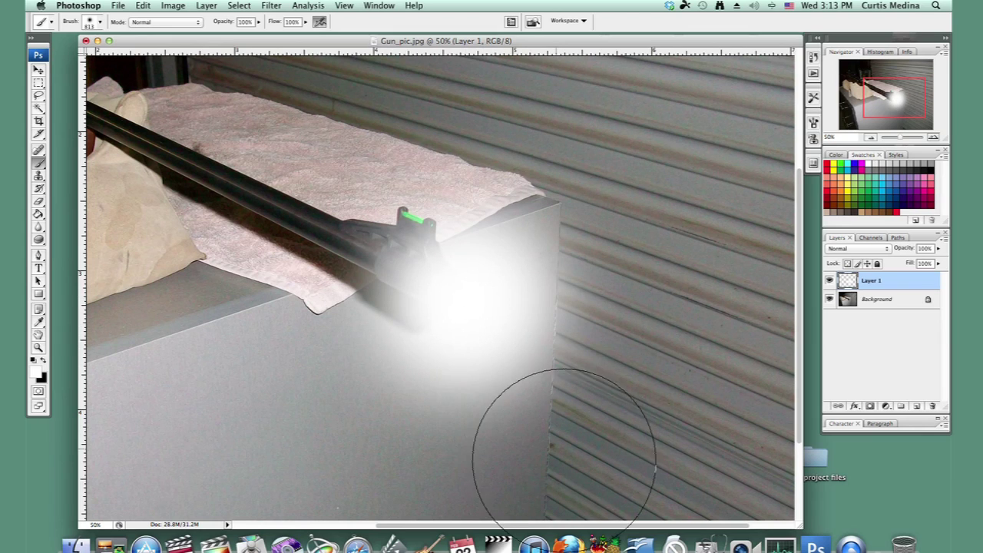
{"action": "left_click_drag", "start_coordinate": [423, 307], "coordinate": [548, 307]}
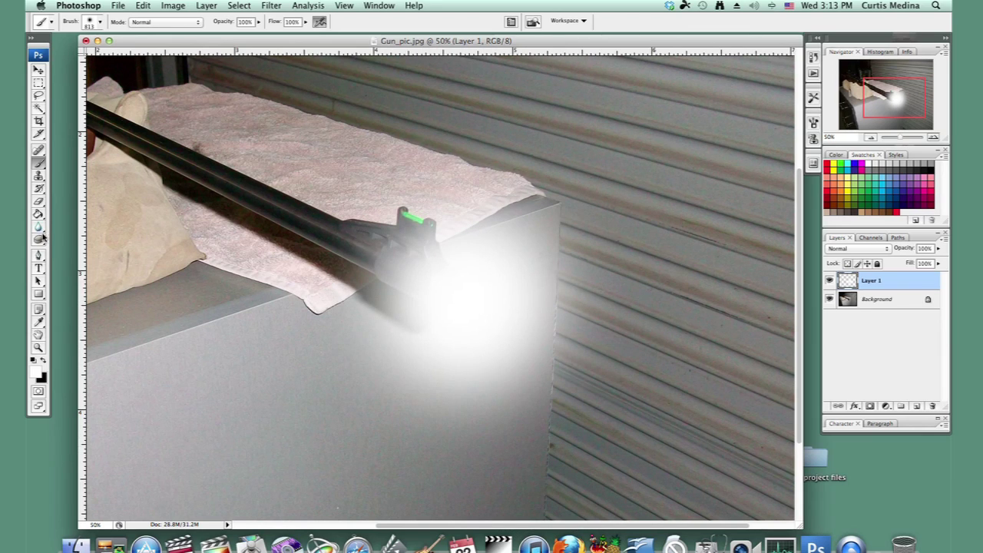
{"action": "left_click_drag", "start_coordinate": [39, 226], "coordinate": [73, 246]}
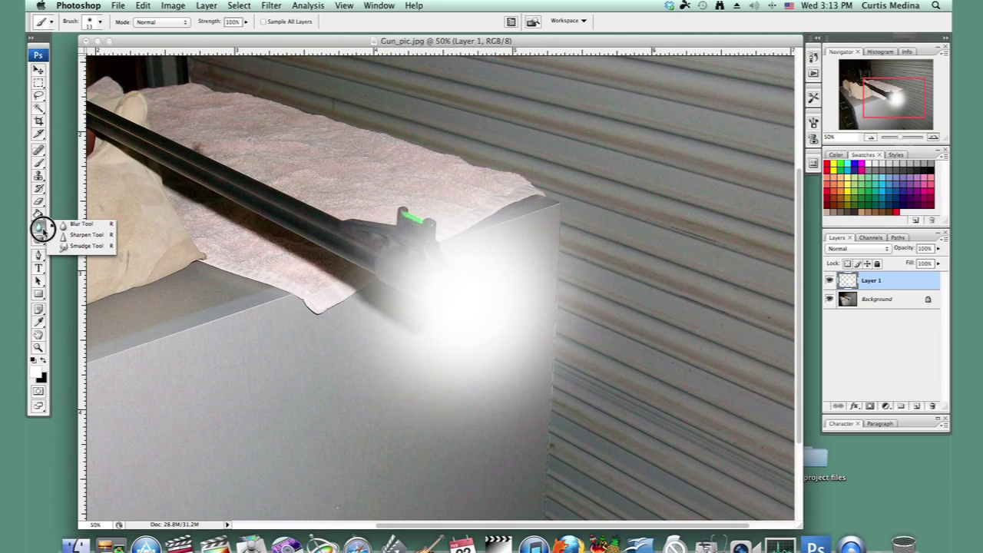
- Smudge the glow's right edge onto the shutter with a 101 px Smudge brush
{"action": "left_click", "coordinate": [76, 246]}
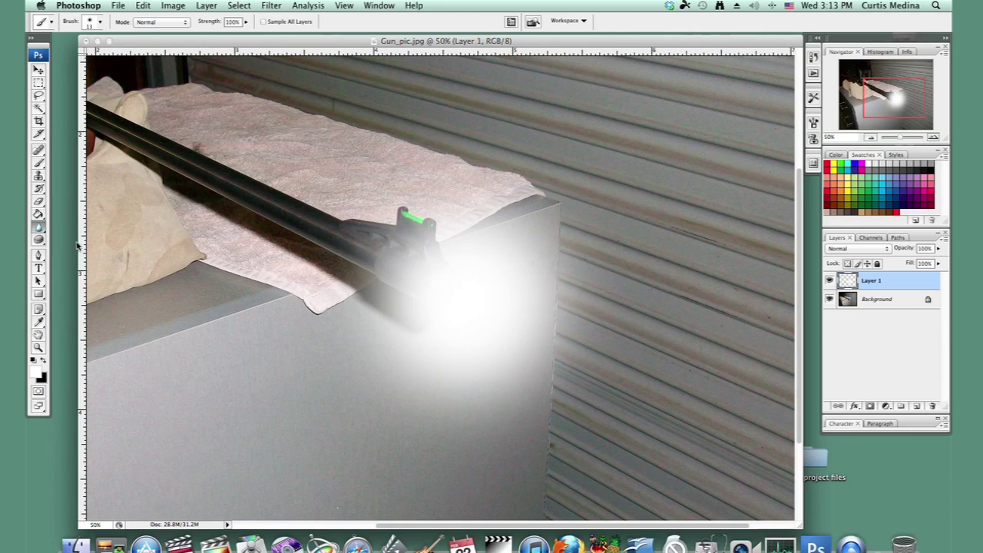
{"action": "right_click", "coordinate": [455, 293]}
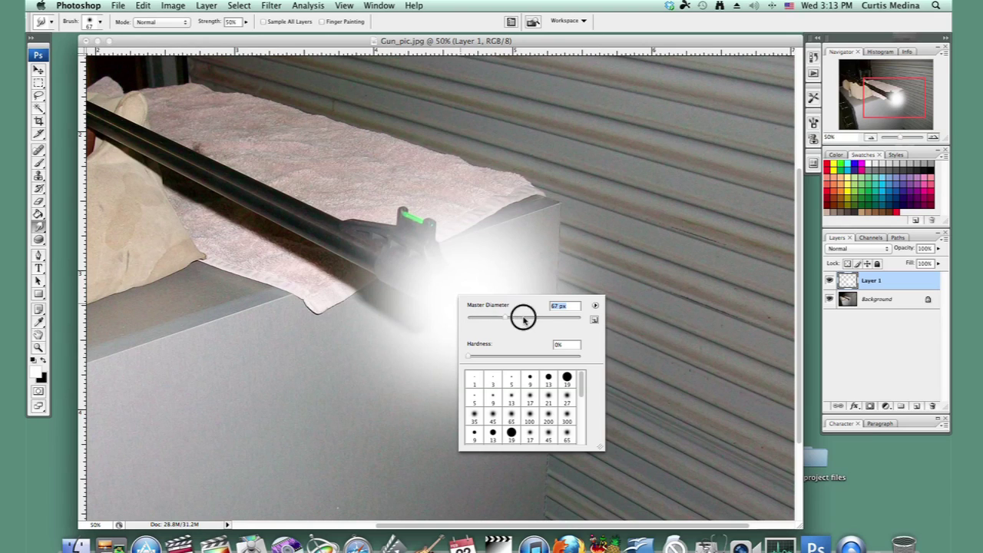
{"action": "left_click_drag", "start_coordinate": [524, 319], "coordinate": [525, 318]}
{"action": "key", "text": "Return"}
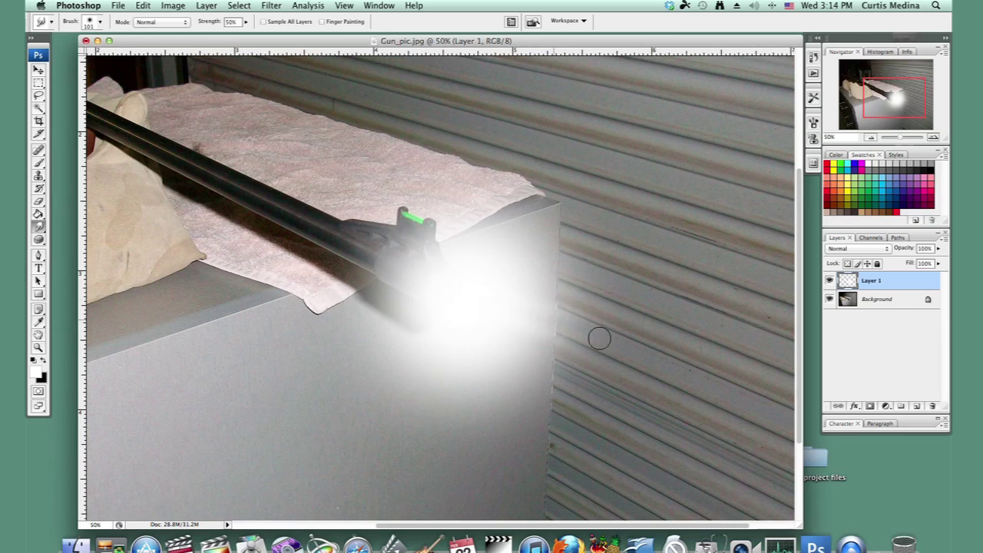
{"action": "mouse_move", "coordinate": [508, 312]}
{"action": "left_mouse_down"}
{"action": "mouse_move", "coordinate": [621, 356]}
{"action": "mouse_move", "coordinate": [491, 319]}
{"action": "left_mouse_up"}
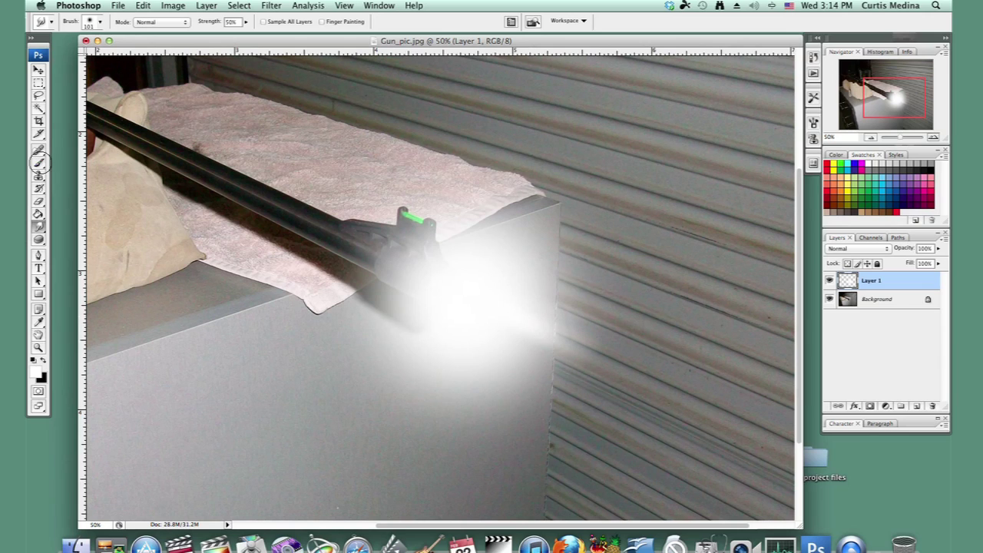
{"action": "left_click", "coordinate": [38, 162]}
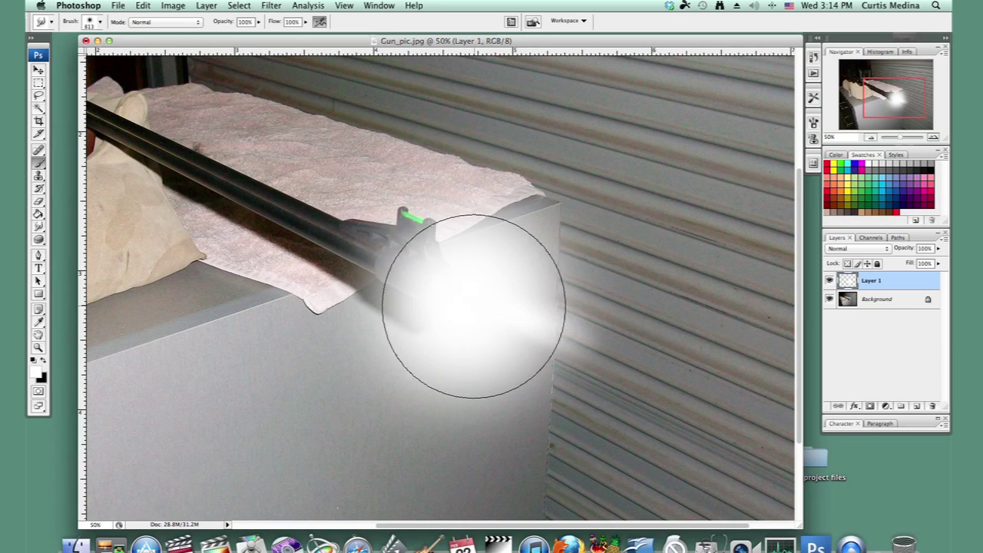
- Paint extra white glow streaks right of the barrel tip with a 65 px soft brush
{"action": "right_click", "coordinate": [473, 310]}
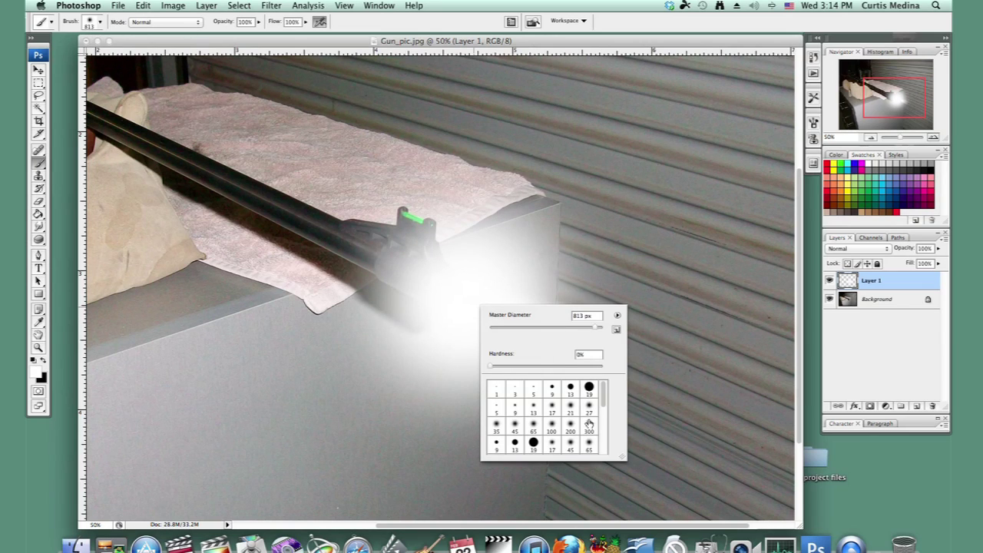
{"action": "left_click", "coordinate": [589, 445]}
{"action": "key", "text": "Return"}
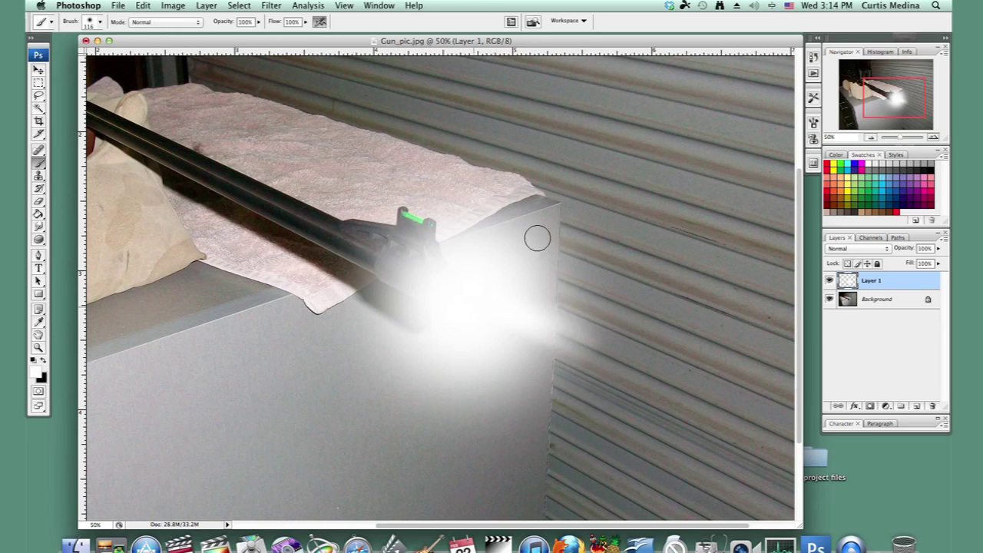
{"action": "left_click_drag", "start_coordinate": [487, 322], "coordinate": [609, 354]}
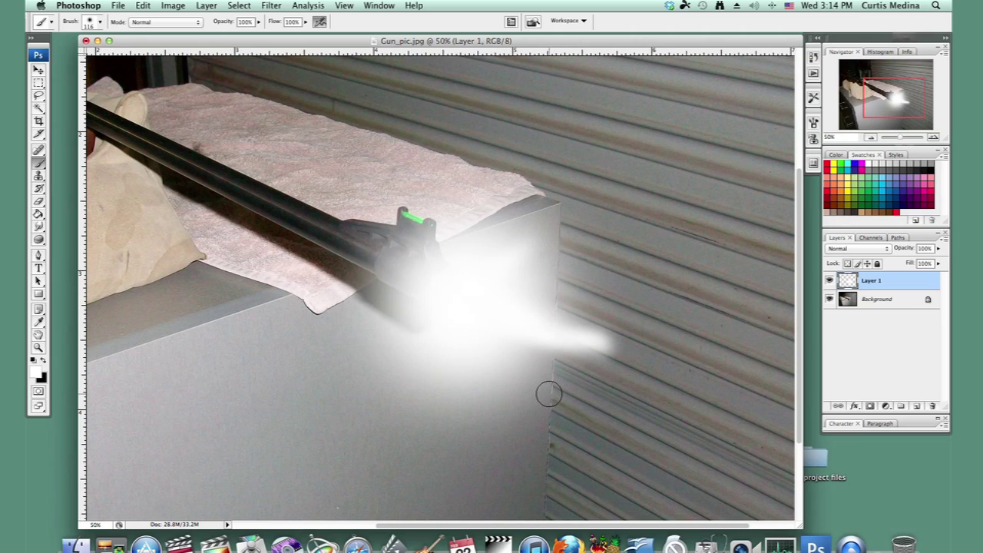
{"action": "key", "text": "ctrl+z"}
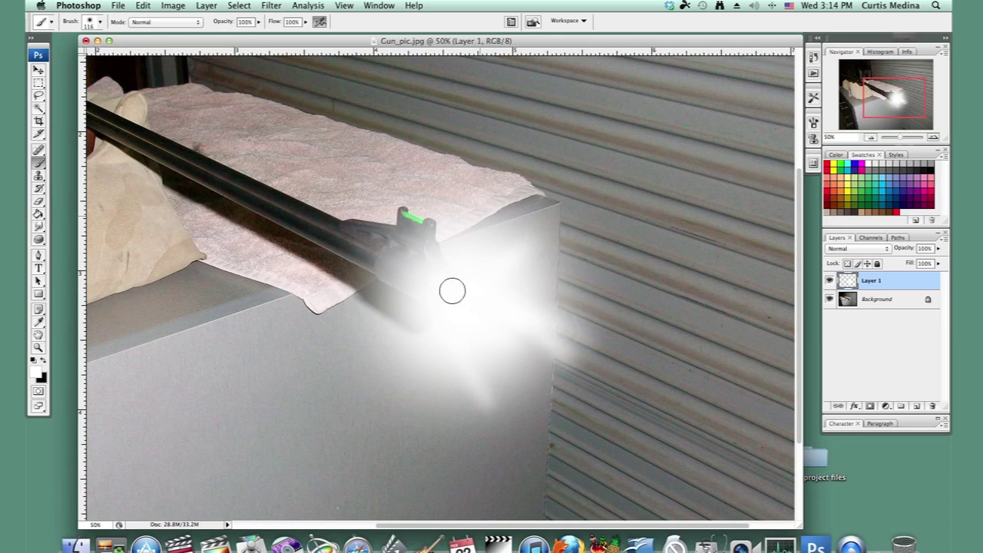
{"action": "left_click", "coordinate": [465, 228]}
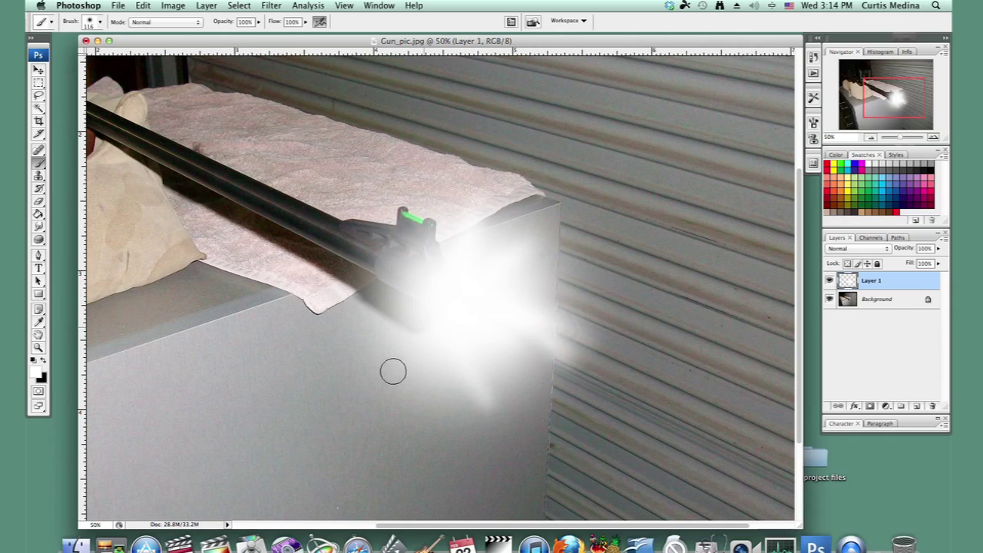
{"action": "left_click_drag", "start_coordinate": [605, 367], "coordinate": [495, 335]}
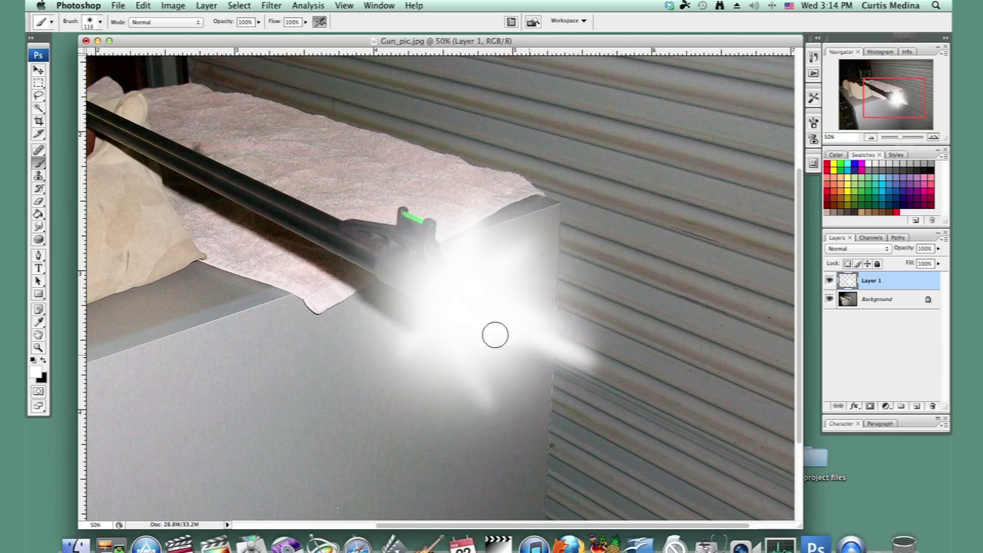
{"action": "left_click_drag", "start_coordinate": [604, 338], "coordinate": [593, 359]}
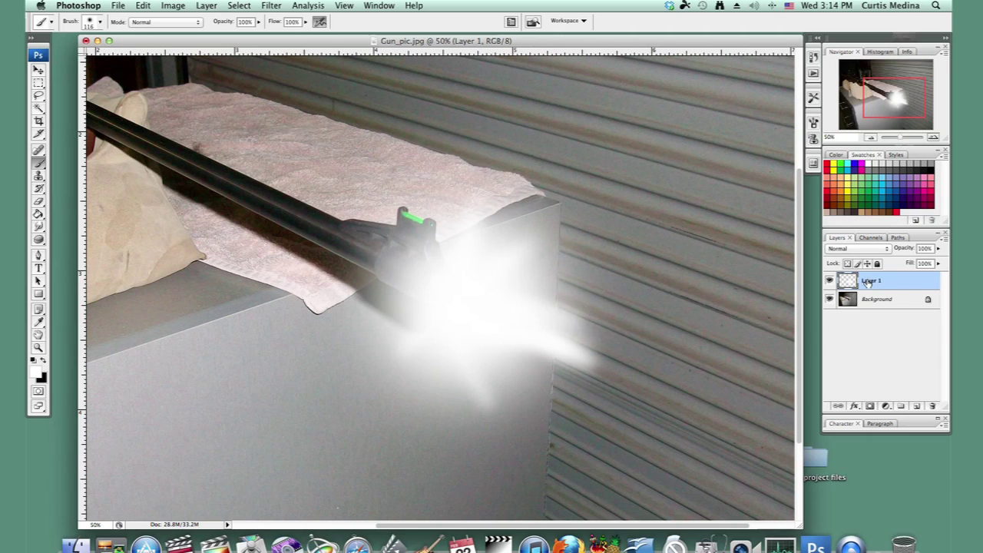
- Add an enlarged Outer Glow with the default pale-yellow gradient to Layer 1
{"action": "right_click", "coordinate": [865, 284]}
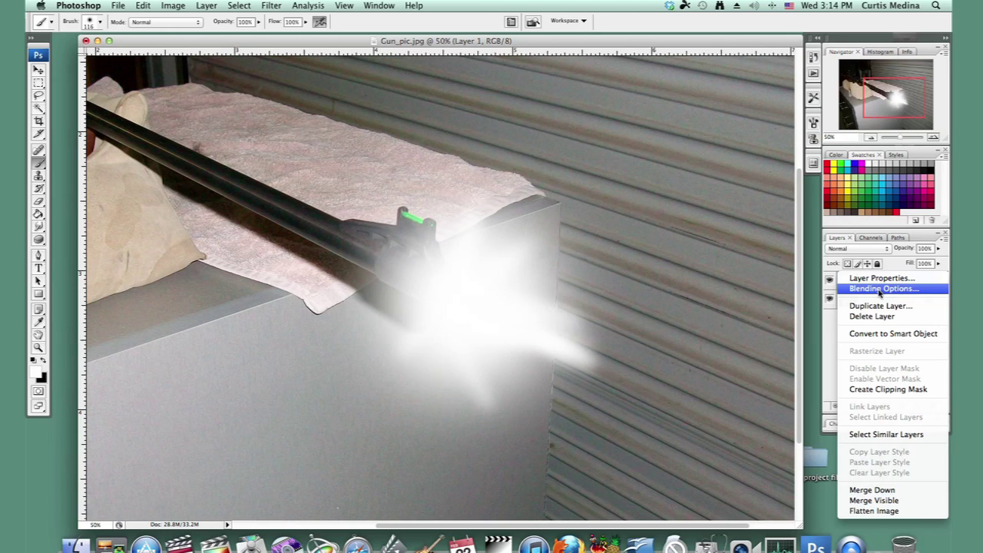
{"action": "left_click", "coordinate": [879, 291]}
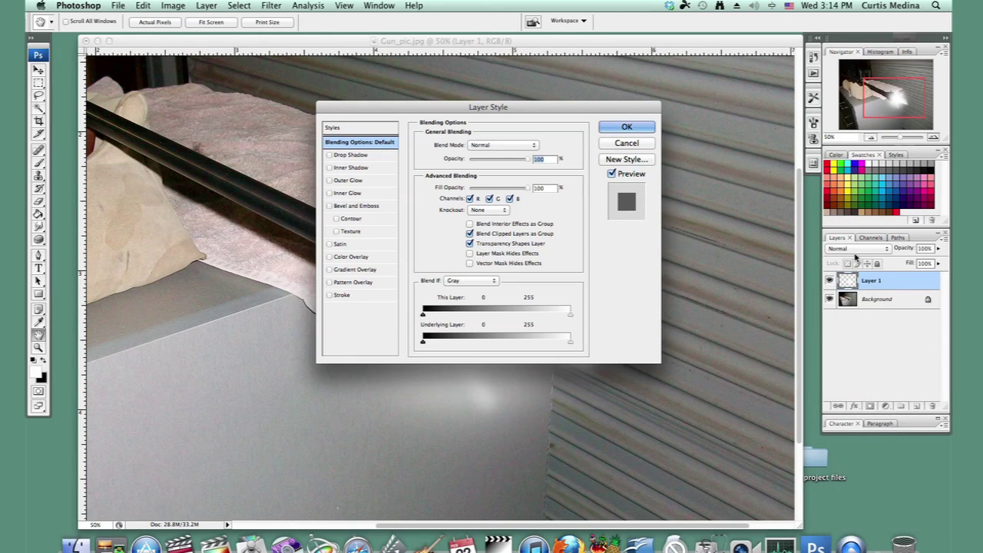
{"action": "left_click", "coordinate": [330, 181]}
{"action": "mouse_move", "coordinate": [452, 109]}
{"action": "left_mouse_down"}
{"action": "mouse_move", "coordinate": [782, 66]}
{"action": "mouse_move", "coordinate": [734, 68]}
{"action": "mouse_move", "coordinate": [730, 78]}
{"action": "left_mouse_up"}
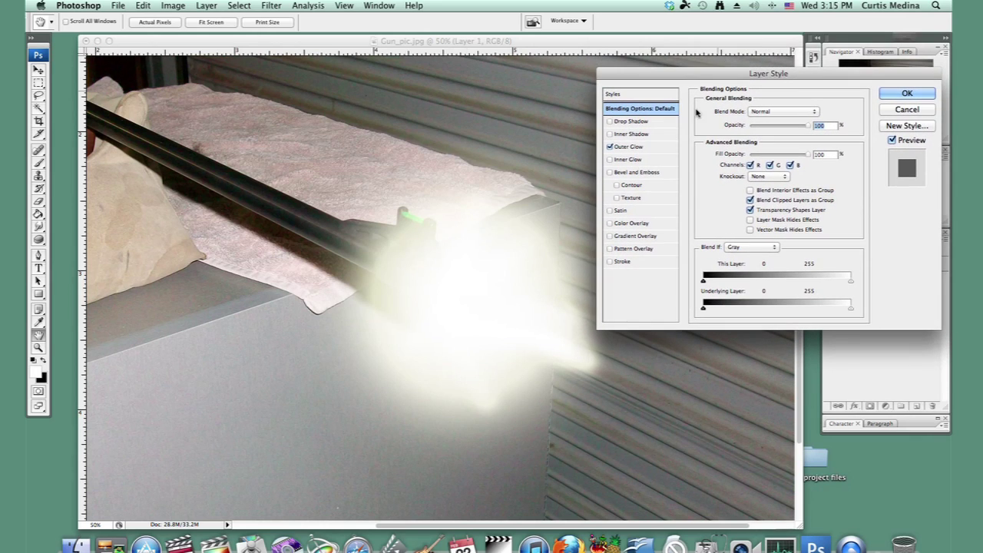
{"action": "left_click", "coordinate": [645, 147]}
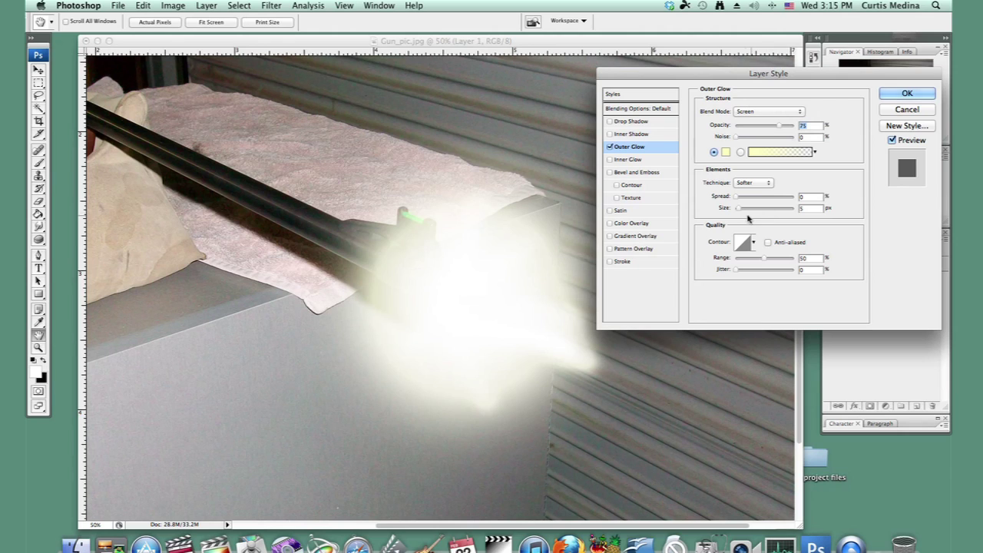
{"action": "mouse_move", "coordinate": [738, 208]}
{"action": "left_mouse_down"}
{"action": "mouse_move", "coordinate": [777, 209]}
{"action": "mouse_move", "coordinate": [734, 198]}
{"action": "mouse_move", "coordinate": [743, 209]}
{"action": "left_mouse_up"}
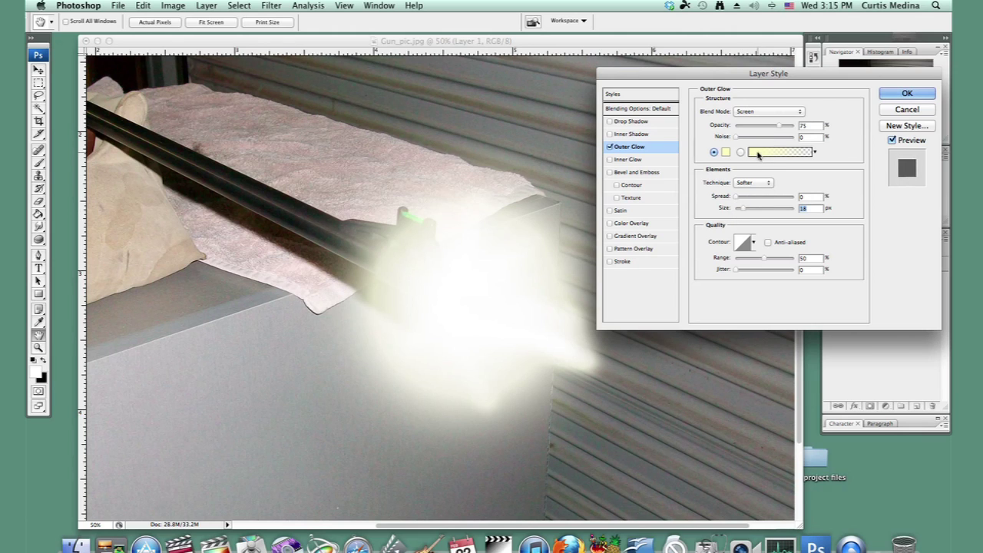
{"action": "left_click", "coordinate": [757, 154]}
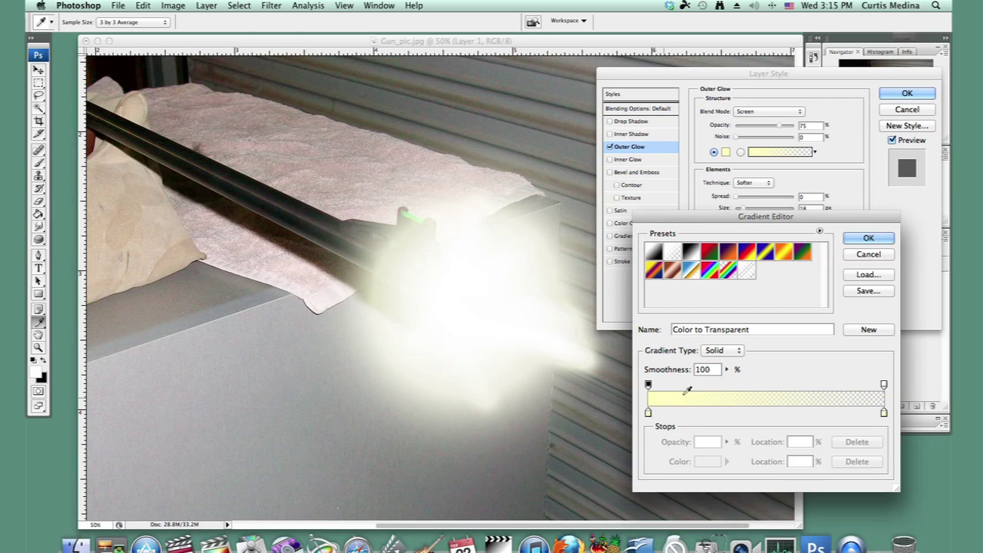
{"action": "left_click", "coordinate": [857, 239]}
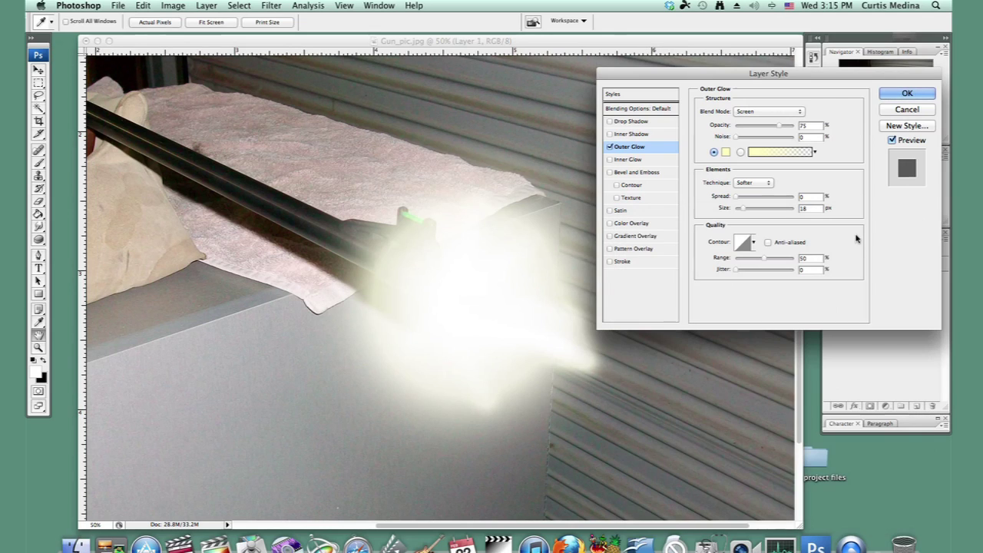
{"action": "left_click", "coordinate": [905, 93]}
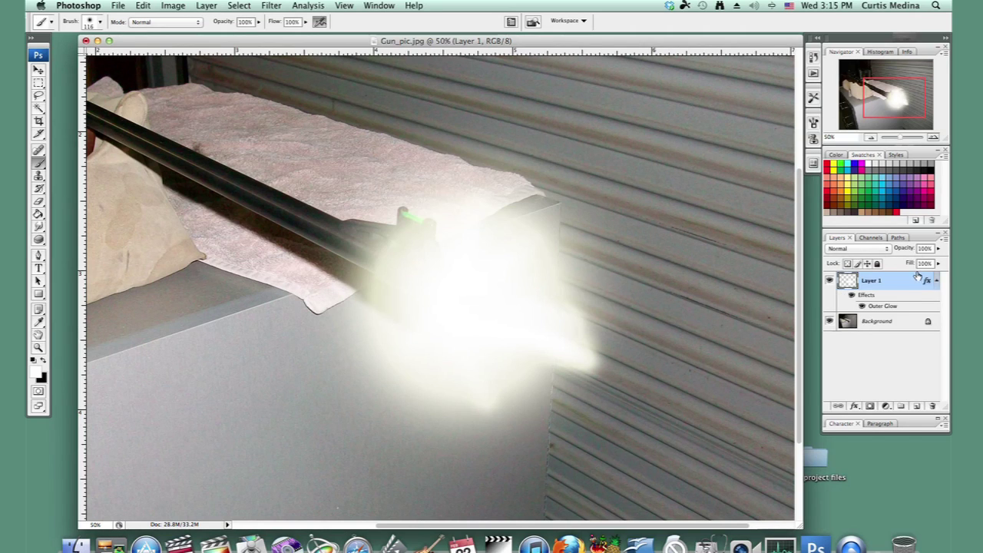
- Set Layer 1's opacity to 98% and zoom out to view the whole photo
{"action": "left_click_drag", "start_coordinate": [936, 248], "coordinate": [938, 265]}
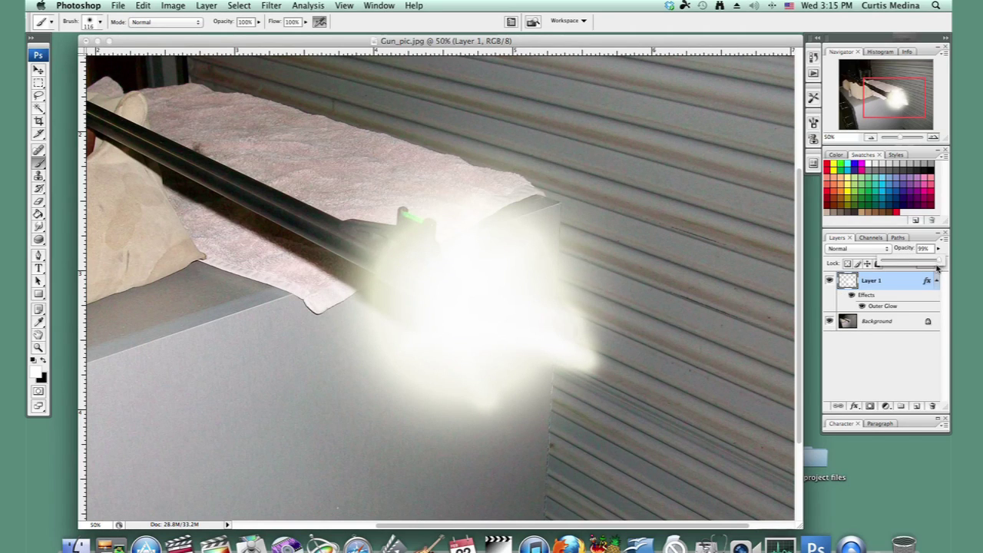
{"action": "left_click", "coordinate": [938, 262]}
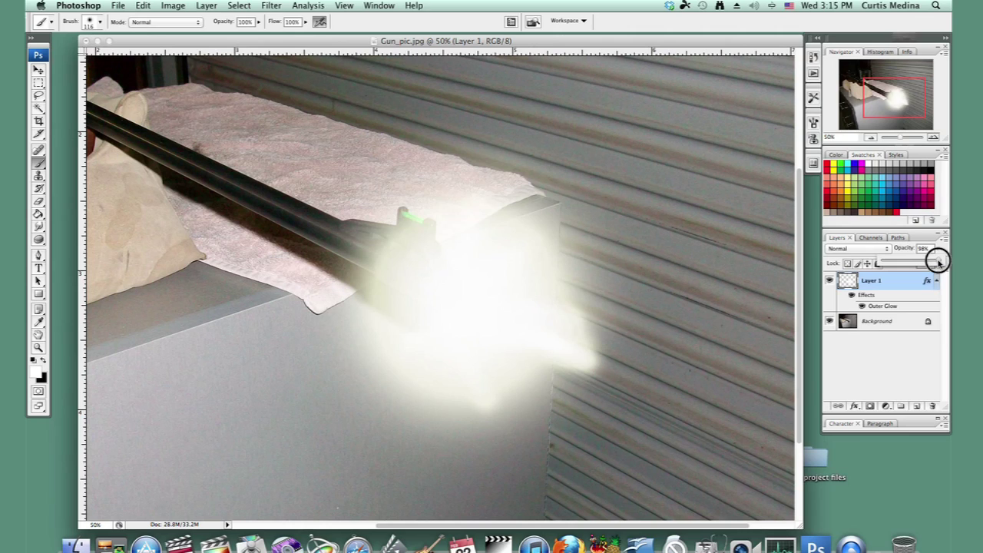
{"action": "left_click_drag", "start_coordinate": [938, 262], "coordinate": [937, 262]}
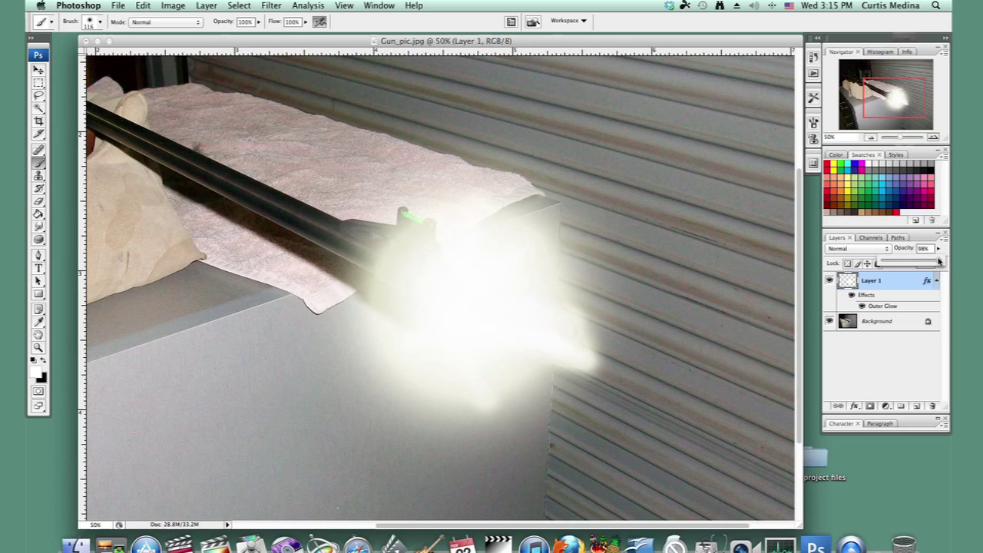
{"action": "left_click", "coordinate": [654, 39]}
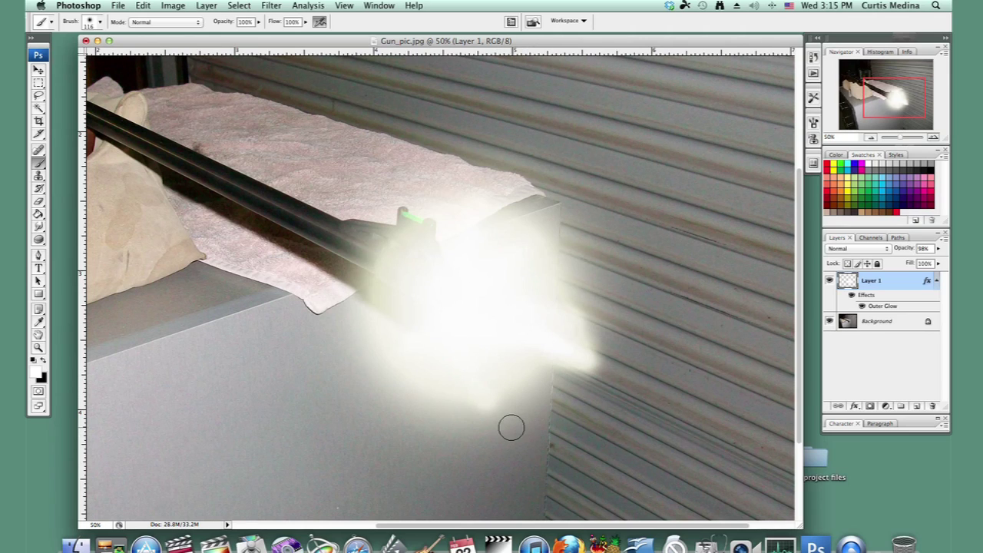
{"action": "key", "text": "ctrl+minus"}
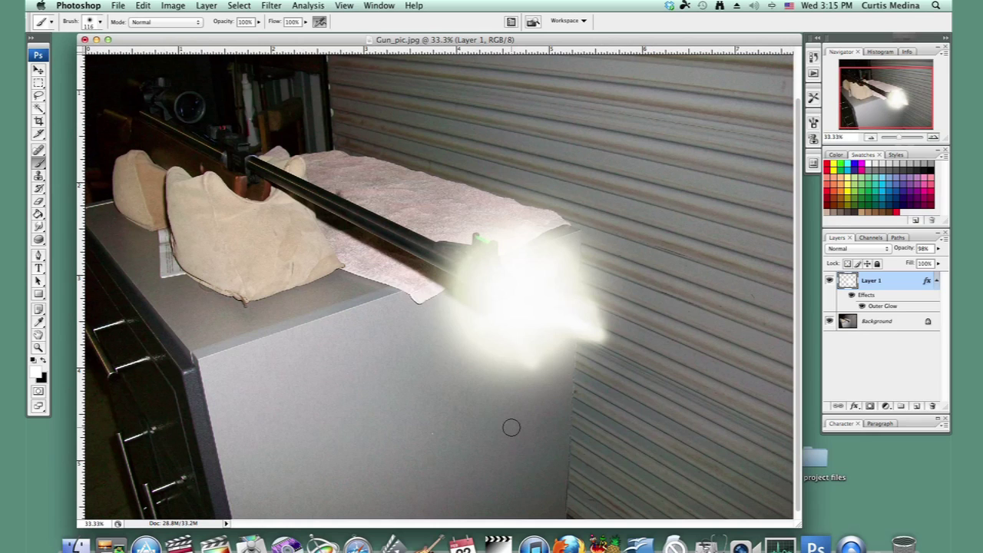